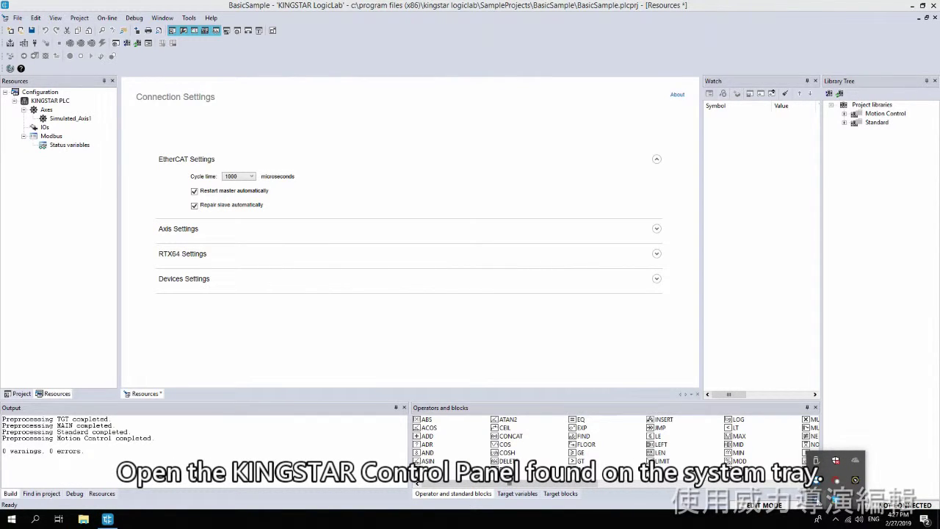
# Step: Start the KINGSTAR PLC from the KINGSTAR Control Panel, then clear the RtxServer console and Control Panel windows from view
pyautogui.click(816, 479)
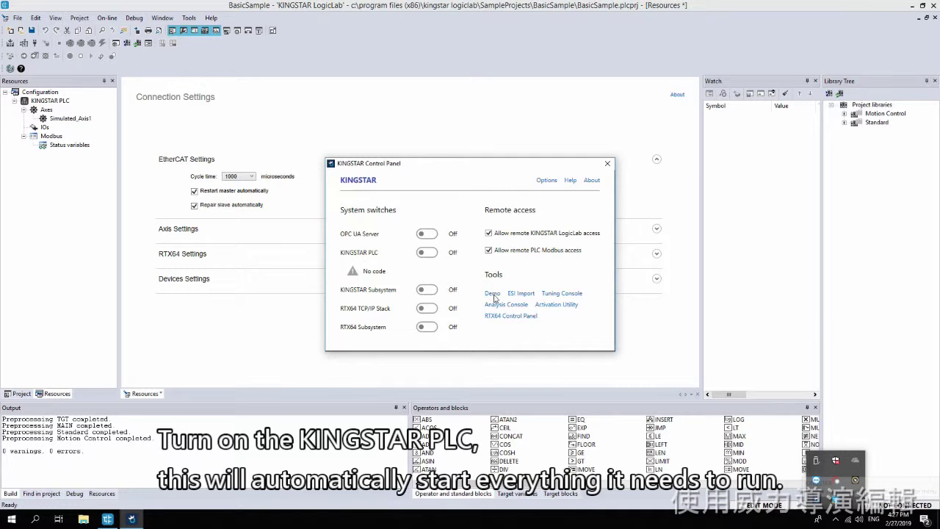
pyautogui.click(426, 253)
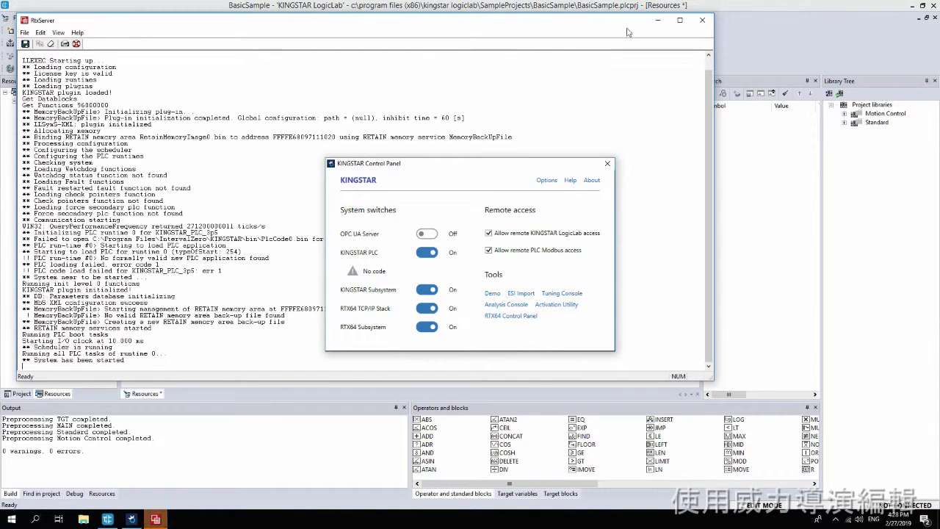
pyautogui.click(656, 20)
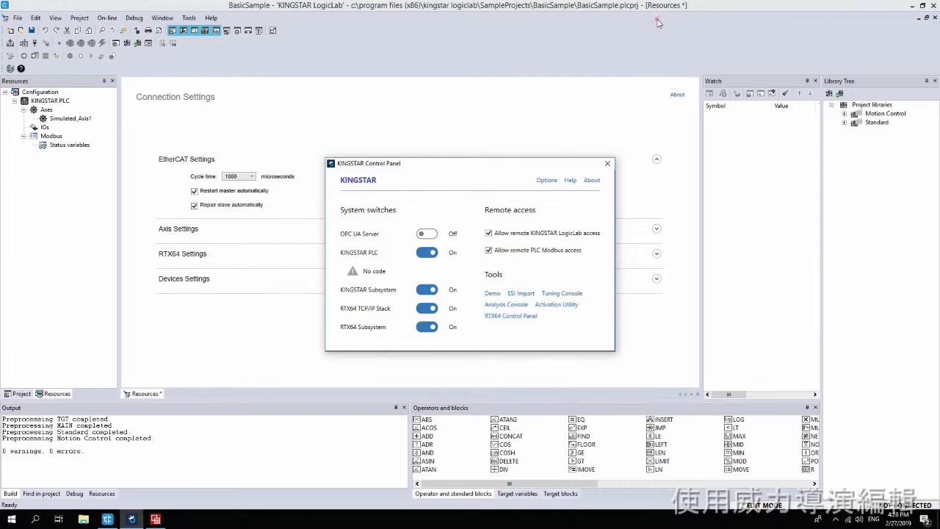
pyautogui.click(608, 163)
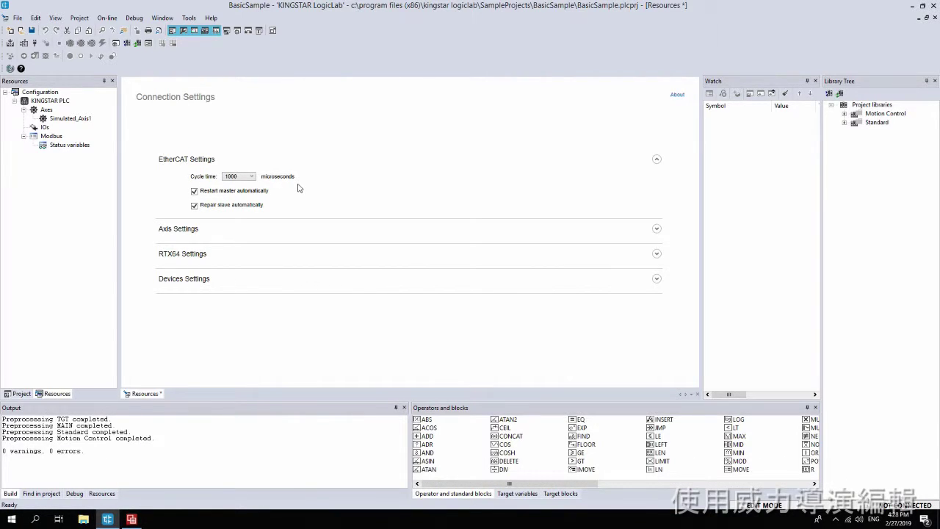
# Step: Set the EtherCAT cycle time to 500 microseconds in the connection settings
pyautogui.click(252, 177)
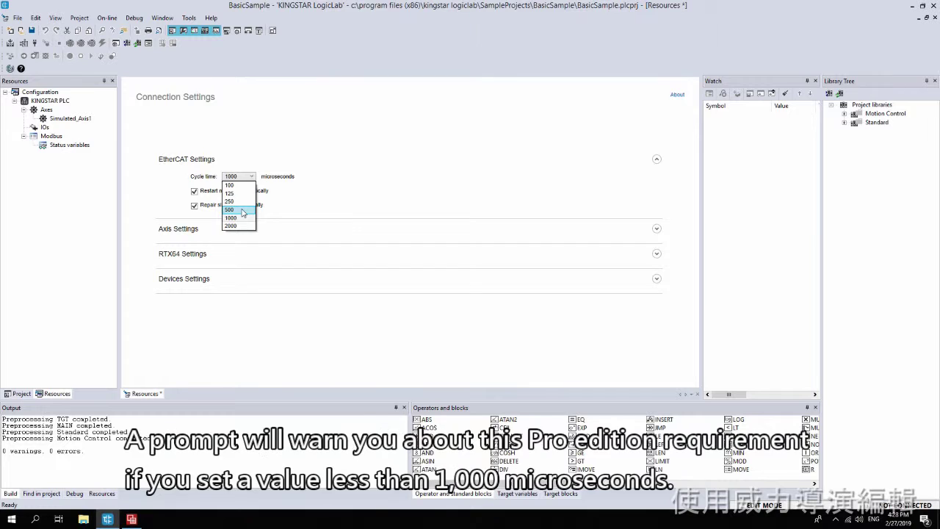
pyautogui.click(243, 211)
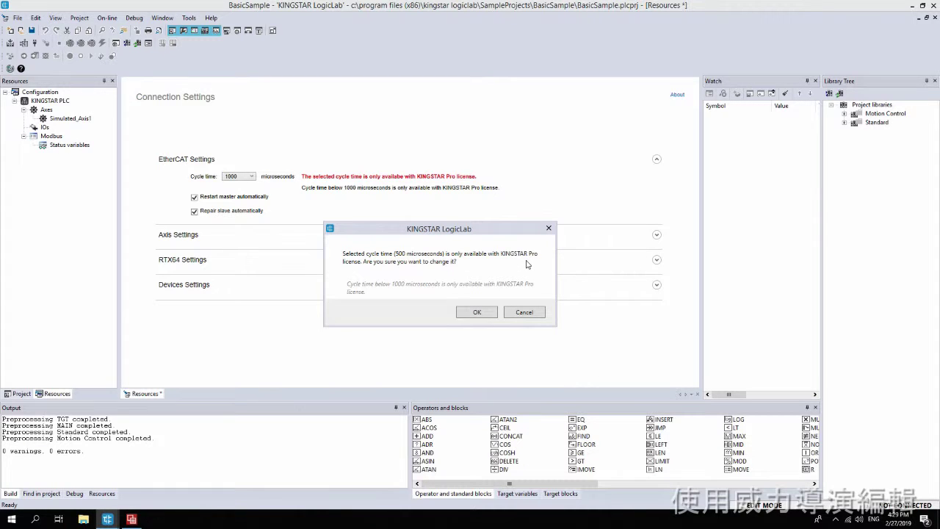
pyautogui.click(520, 312)
pyautogui.click(252, 177)
pyautogui.click(310, 170)
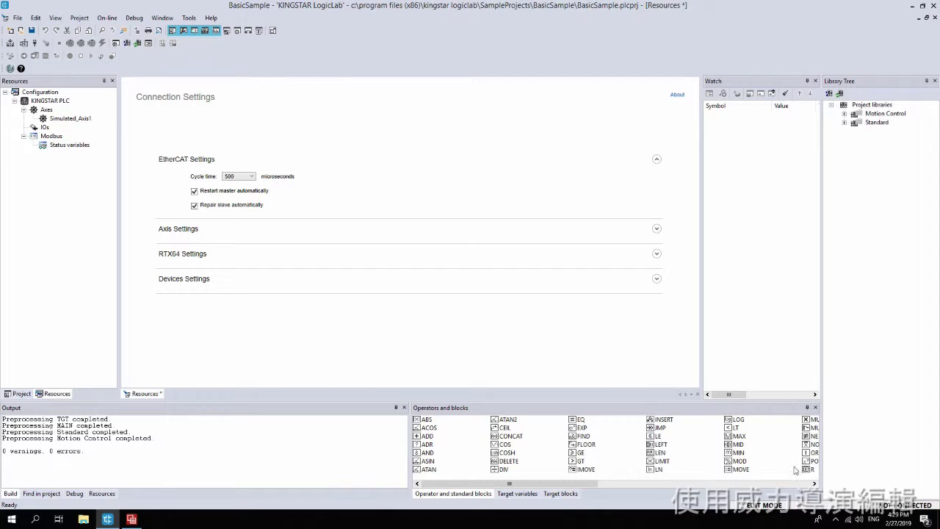
# Step: Launch the RTX64 Control Panel from the KINGSTAR Control Panel and show the RTSS Subsystem's internal system behavior settings beside the EtherCAT cycle time
pyautogui.click(835, 521)
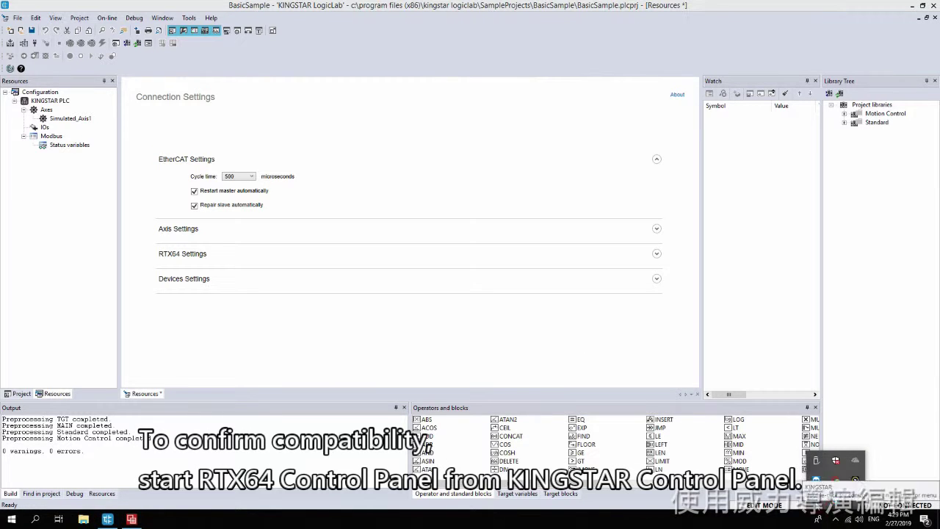
pyautogui.doubleClick(836, 460)
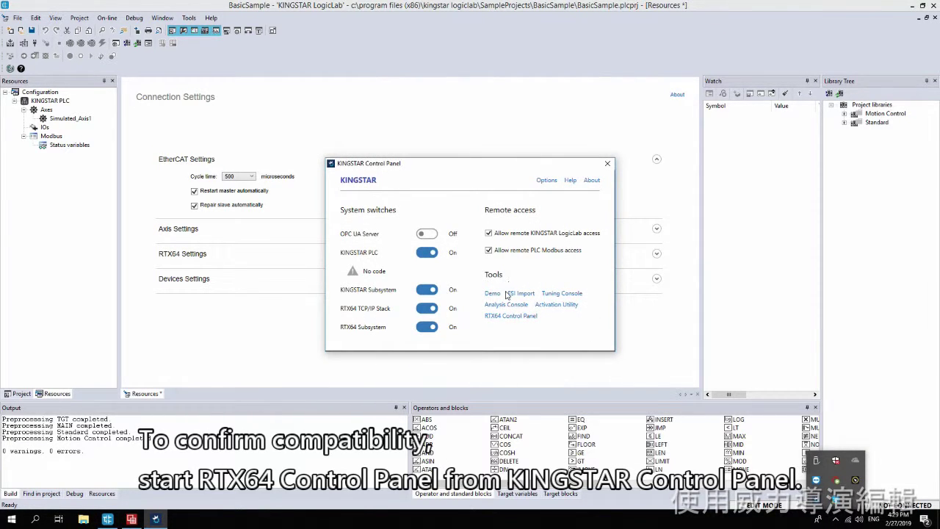
pyautogui.click(497, 319)
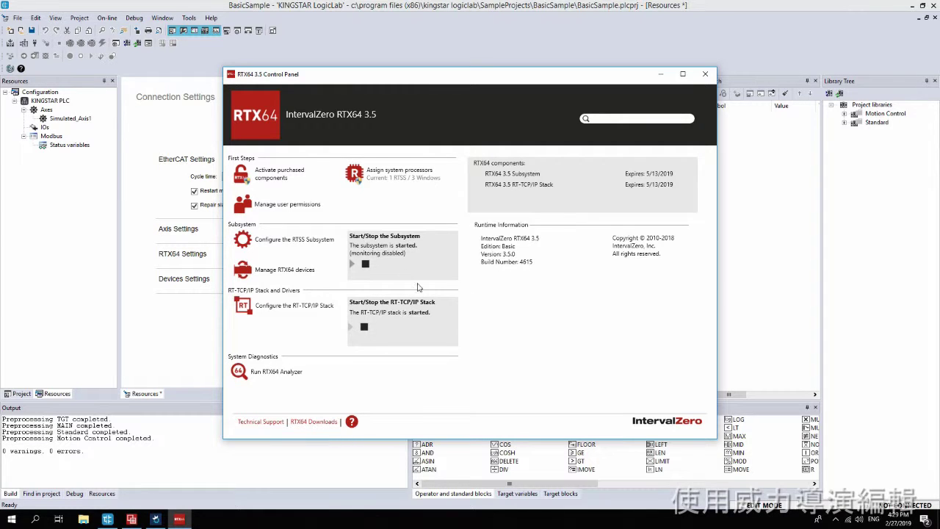
pyautogui.click(307, 242)
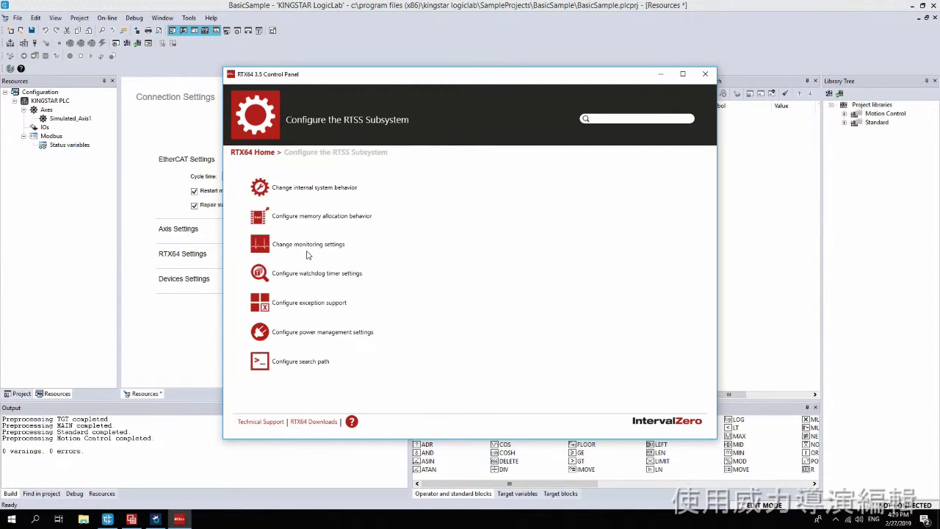
pyautogui.click(329, 188)
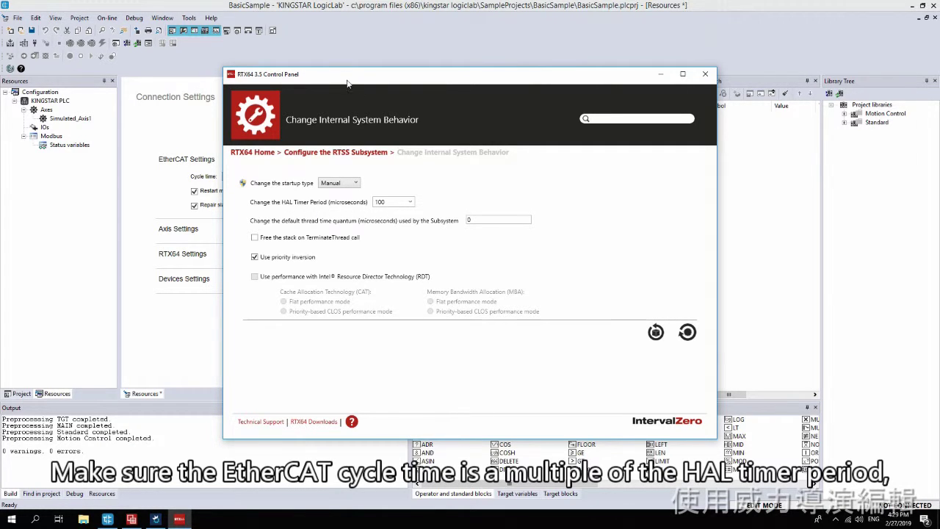
pyautogui.moveTo(340, 81); pyautogui.dragTo(449, 85)
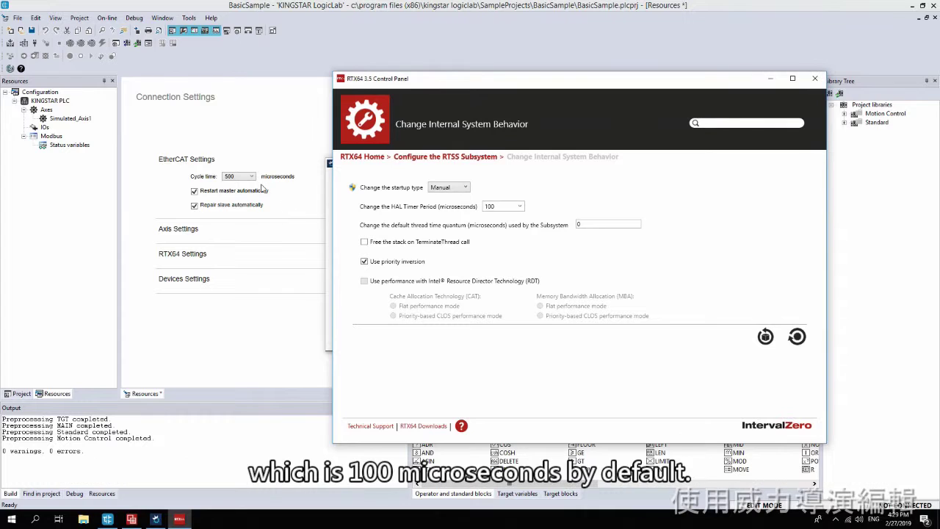
# Step: Set the HAL timer period to the custom value of 125 microseconds
pyautogui.click(519, 208)
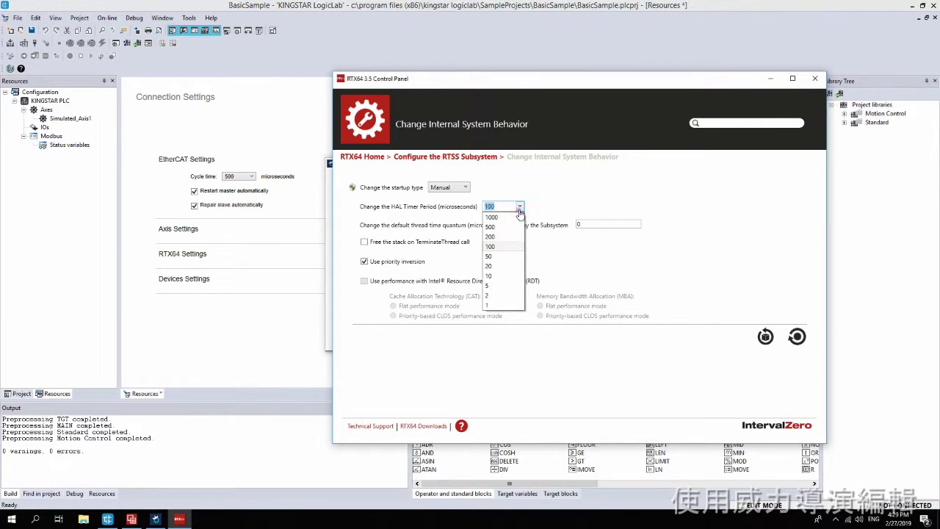
pyautogui.click(505, 255)
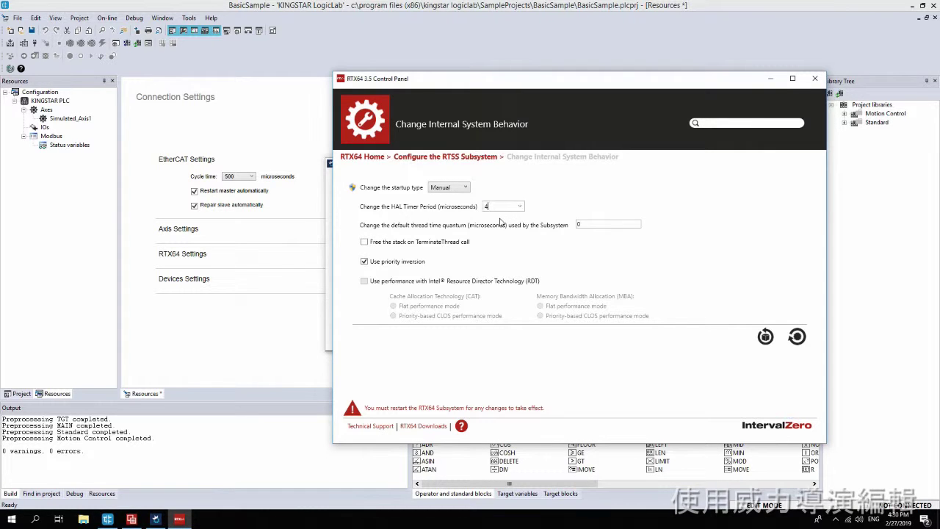
pyautogui.write('125')
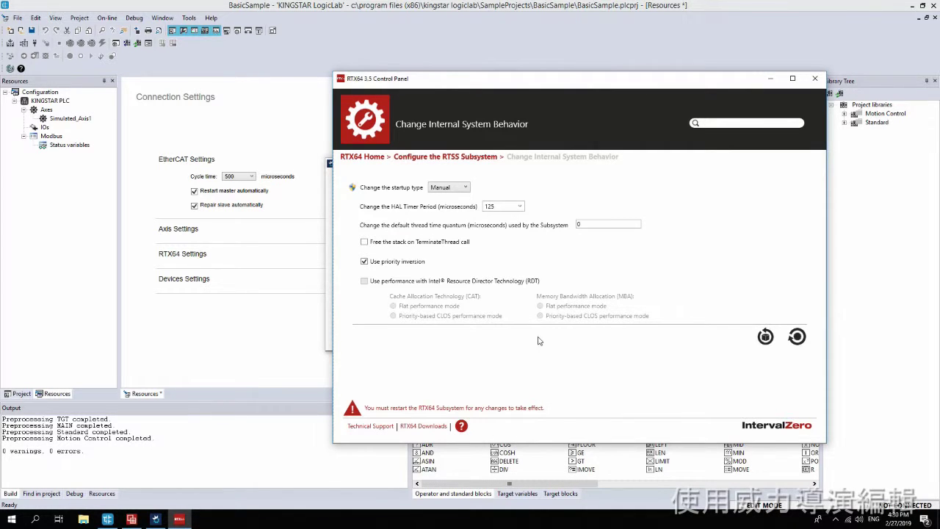
# Step: Set the HAL timer period to 100 microseconds and close the RTX64 Control Panel
pyautogui.click(520, 206)
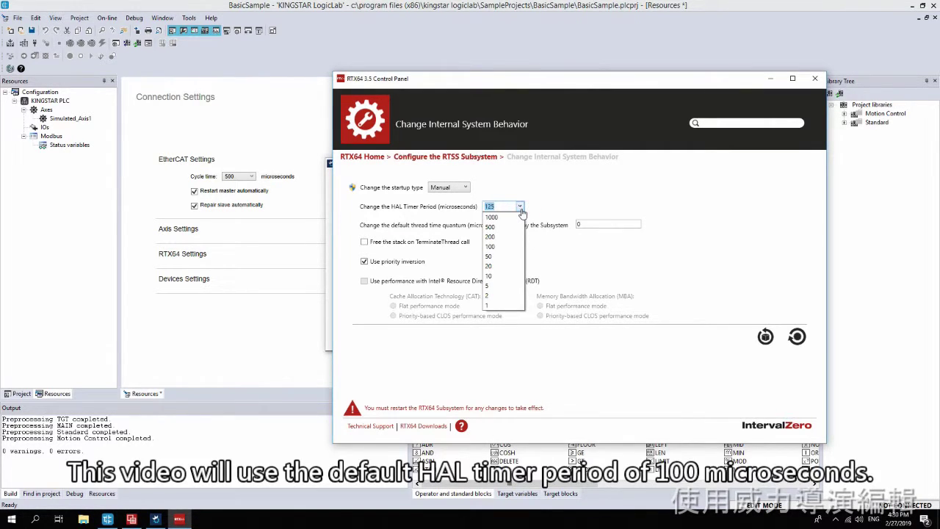
pyautogui.click(507, 248)
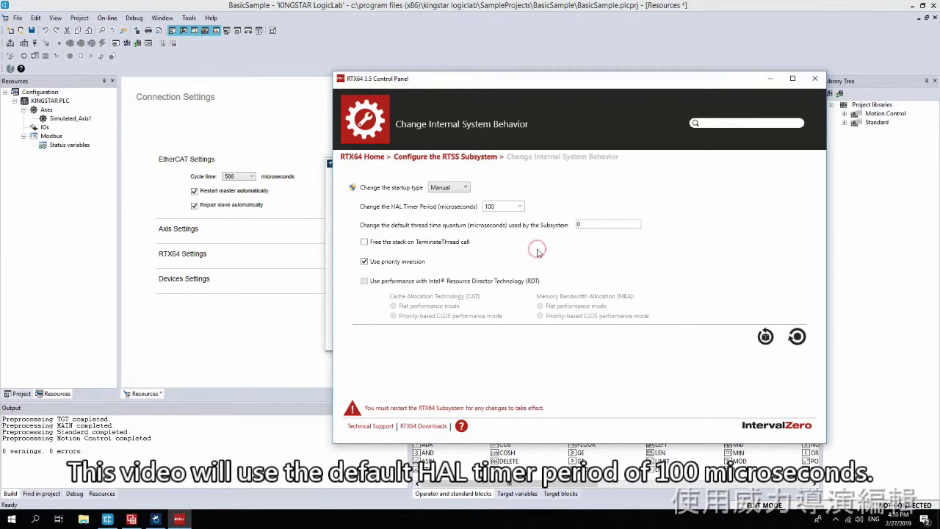
pyautogui.click(362, 158)
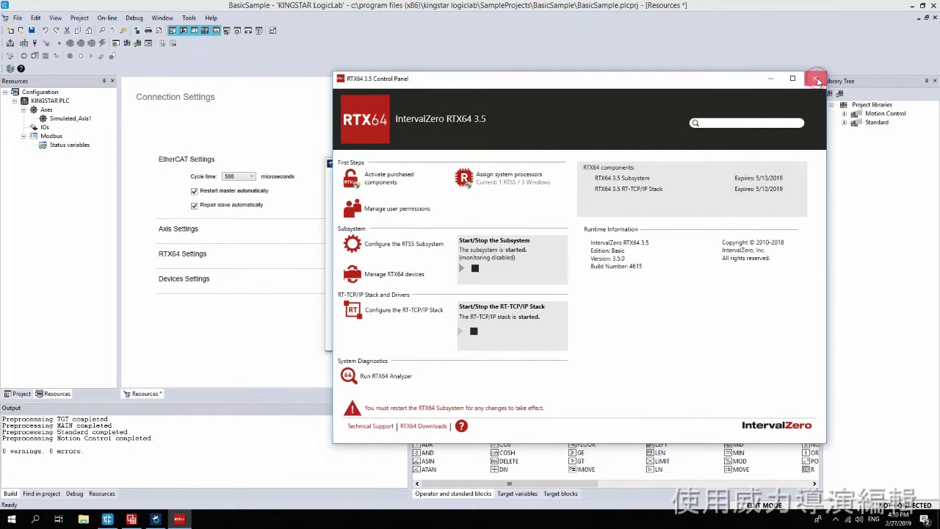
pyautogui.click(816, 79)
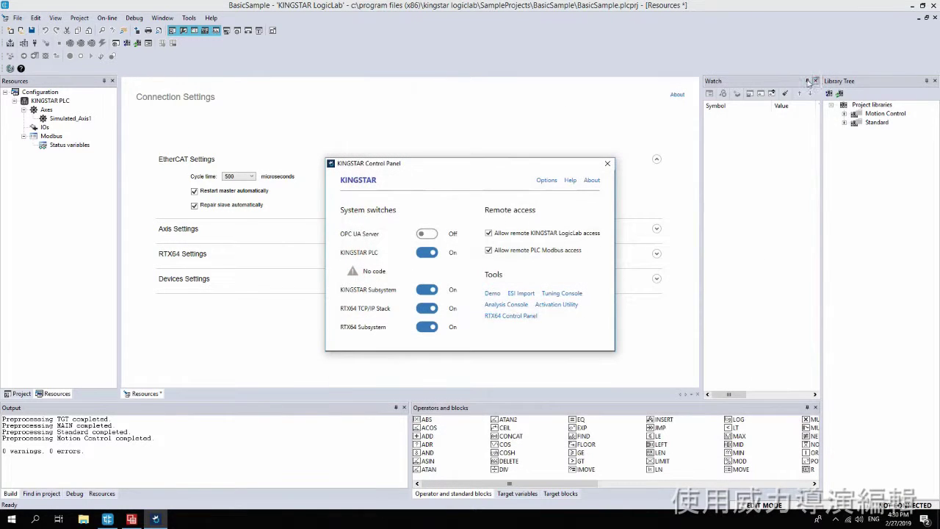
# Step: Set the EtherCAT cycle time to 1000 microseconds in the connection settings
pyautogui.click(252, 177)
pyautogui.click(244, 214)
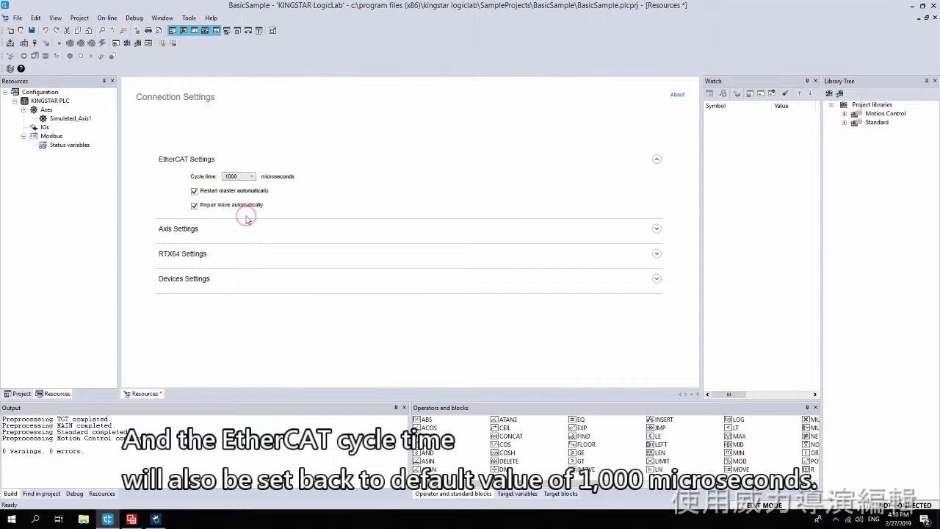
pyautogui.click(320, 170)
pyautogui.click(319, 164)
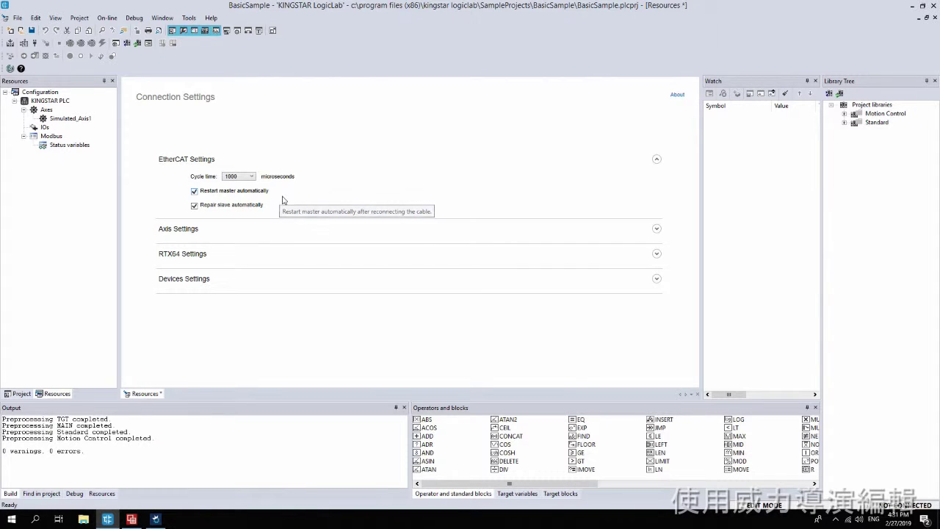
# Step: In the Axis Settings, choose Velocity (default) and position as the supported access mode and keep digital input enabled
pyautogui.click(210, 230)
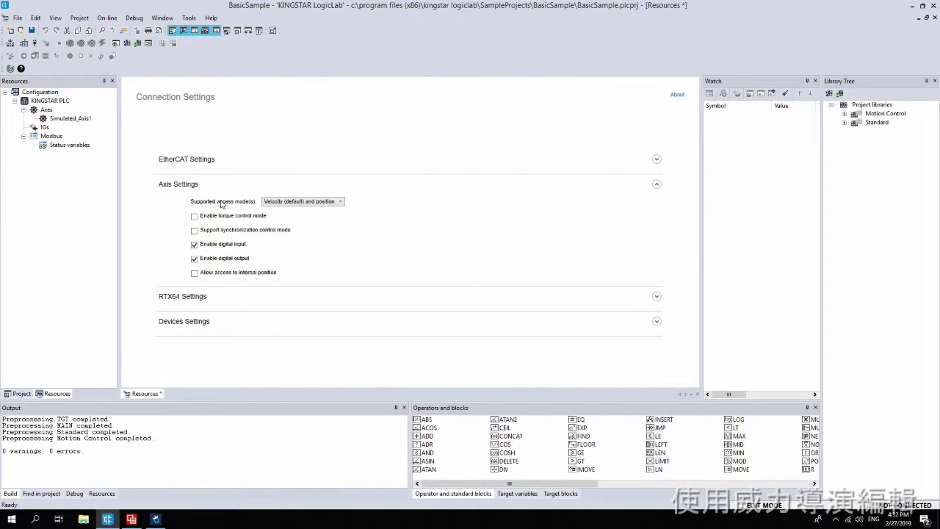
pyautogui.click(341, 205)
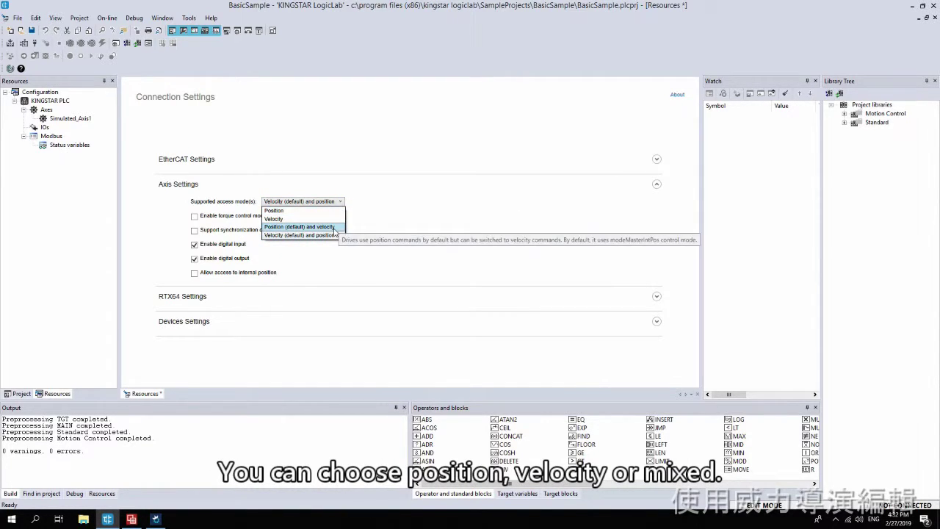
pyautogui.click(276, 235)
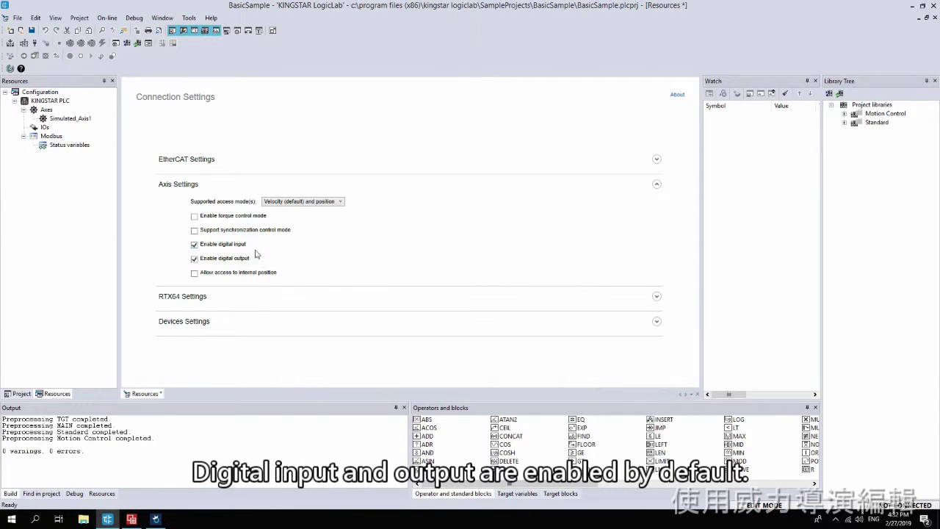
pyautogui.click(195, 245)
pyautogui.click(195, 245)
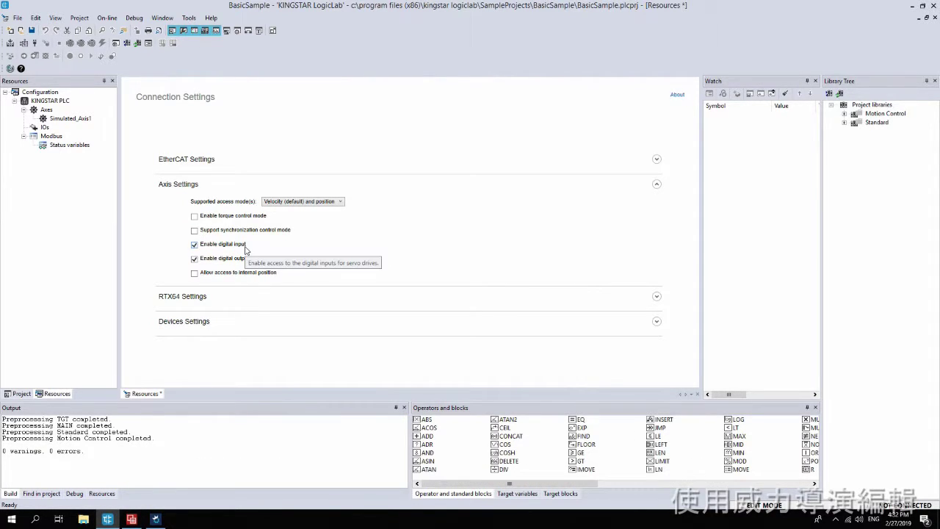
# Step: Examine the RTX64 Settings option for real-time subsystem information messages and the message log in the RtxServer console
pyautogui.click(252, 298)
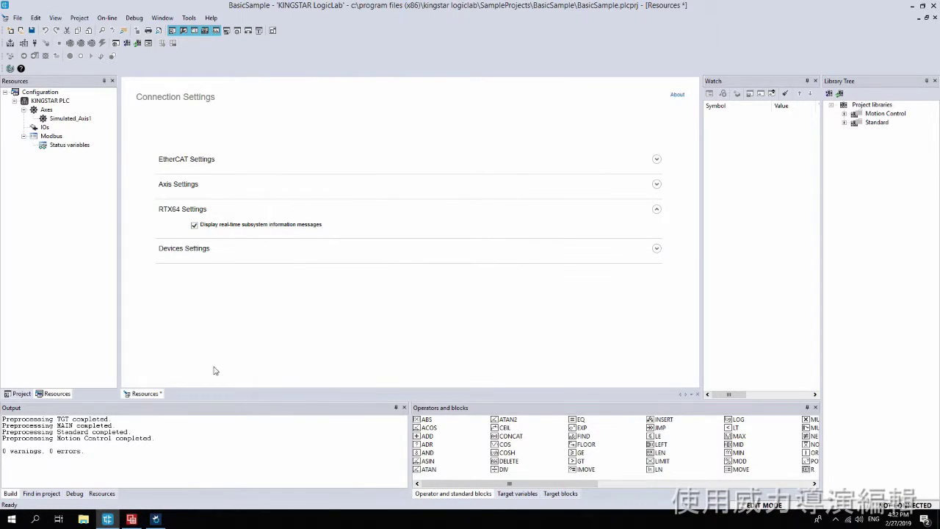
pyautogui.click(130, 523)
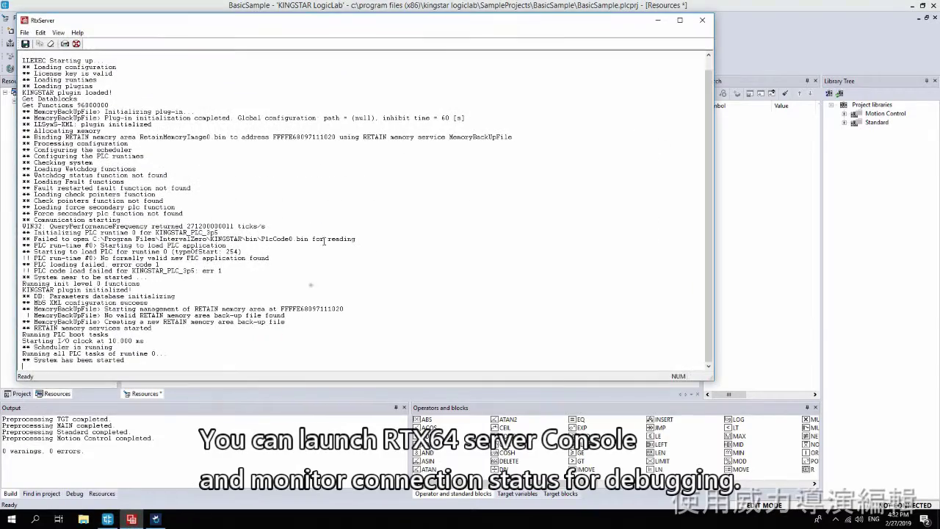
pyautogui.moveTo(163, 24); pyautogui.dragTo(467, 49)
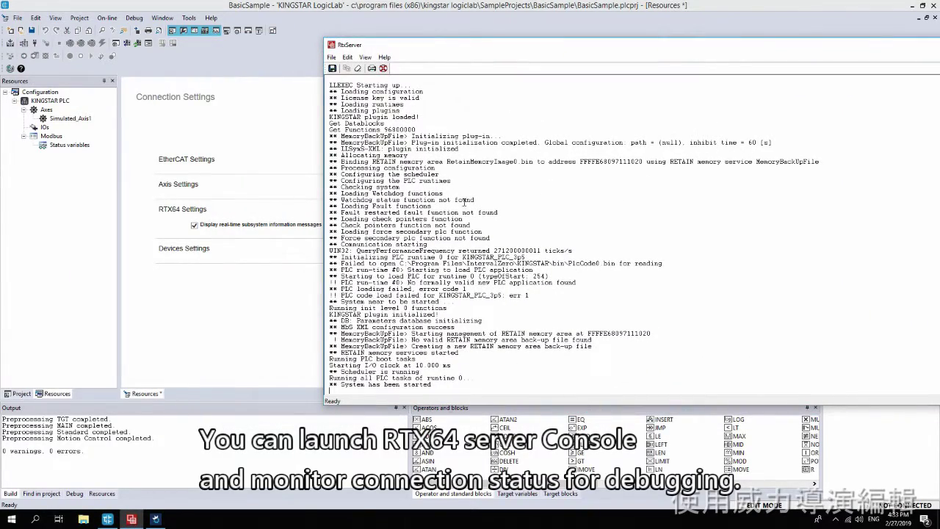
pyautogui.click(217, 236)
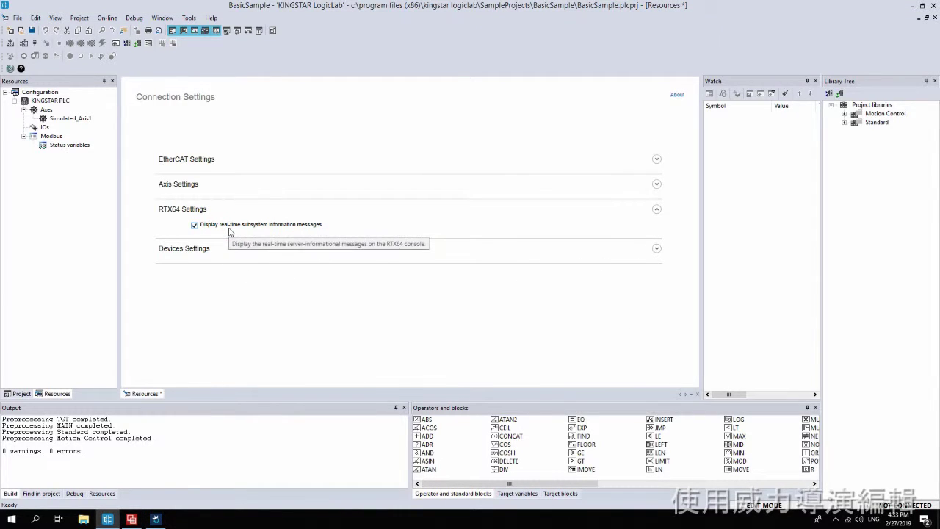
# Step: Examine the Devices Settings and locate the system variables ksAxesCount and ksIoCount among the target variables
pyautogui.click(228, 250)
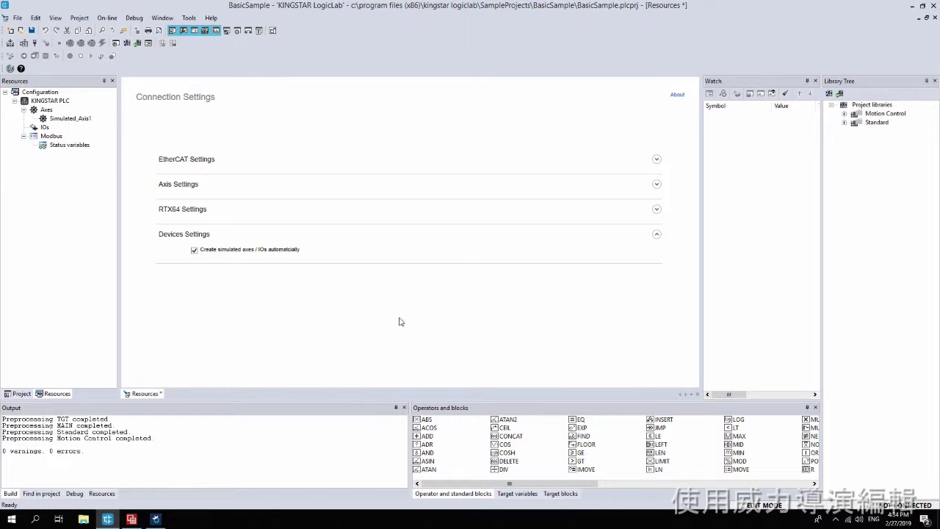
pyautogui.click(519, 493)
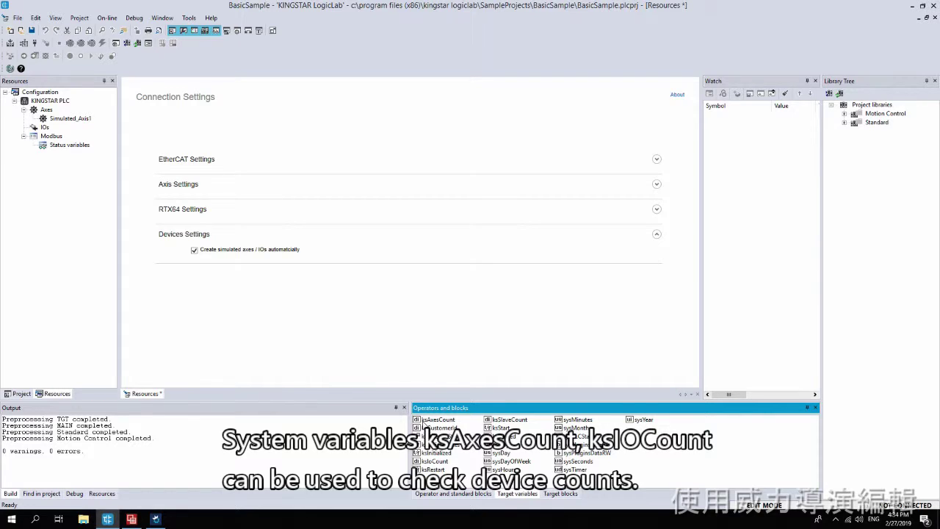
pyautogui.click(450, 422)
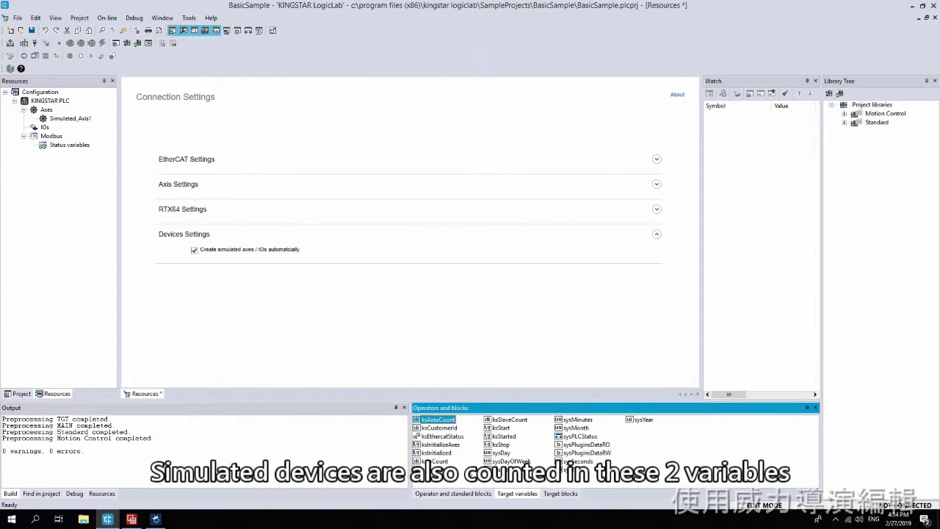
pyautogui.click(432, 460)
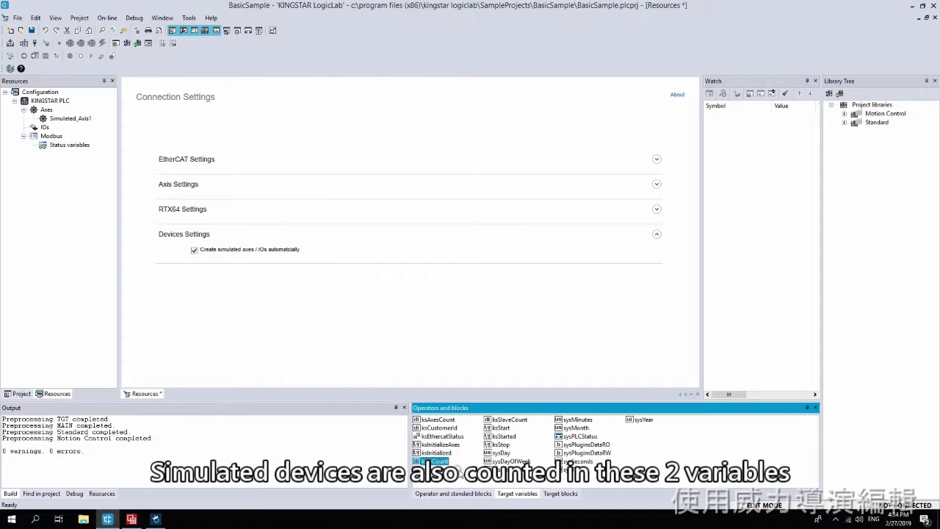